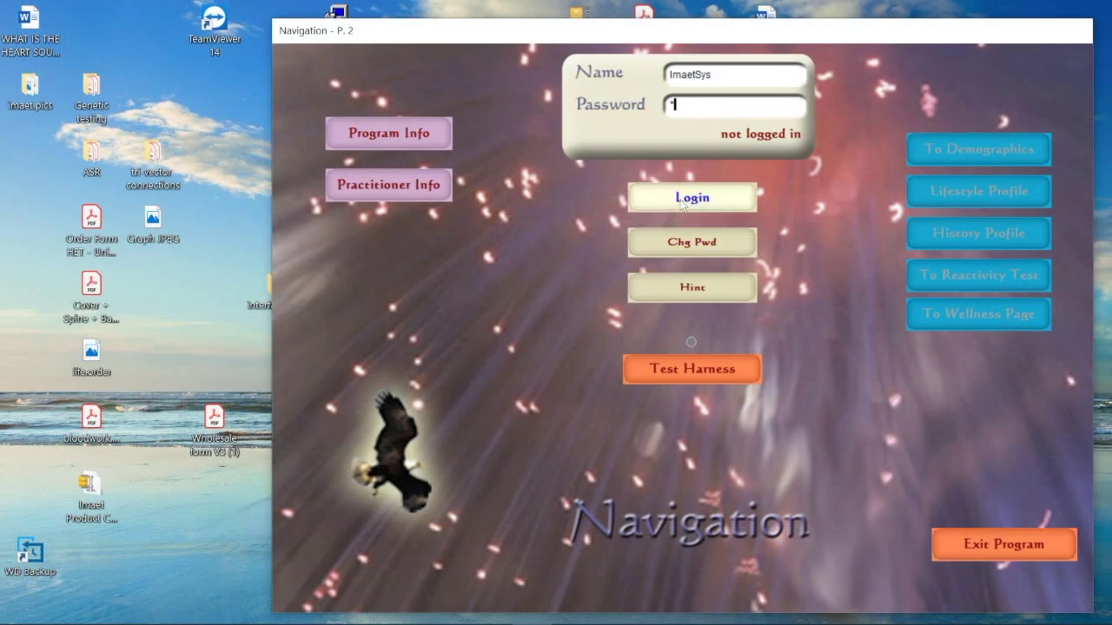
Log in and go through Demographics and the Wellness page to the Allergens profile
left_click(683, 201)
left_click(1004, 149)
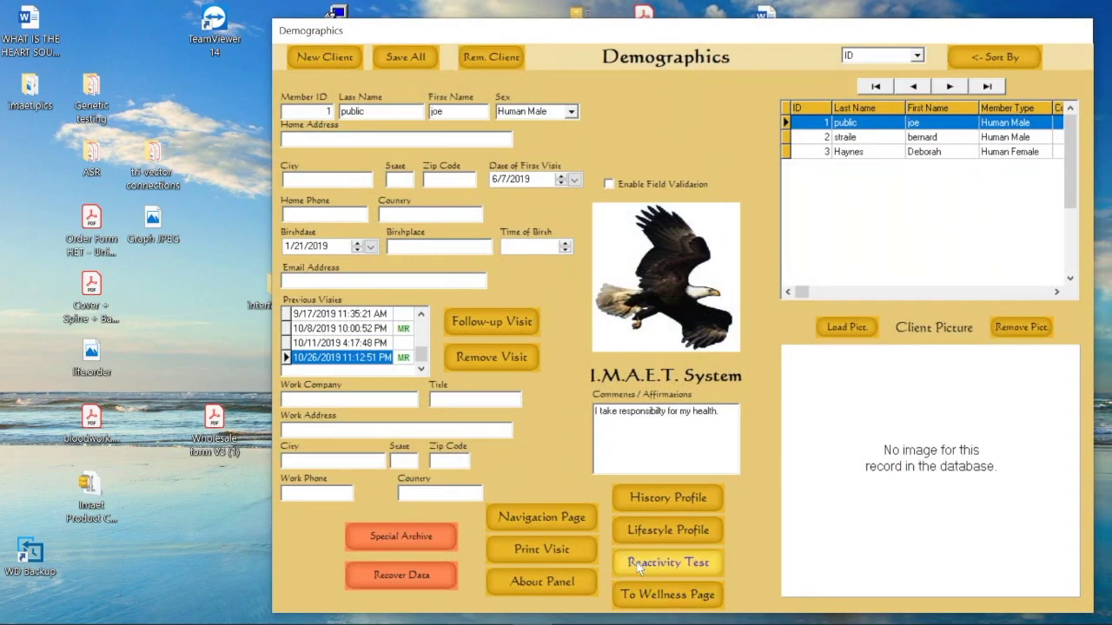
left_click(664, 597)
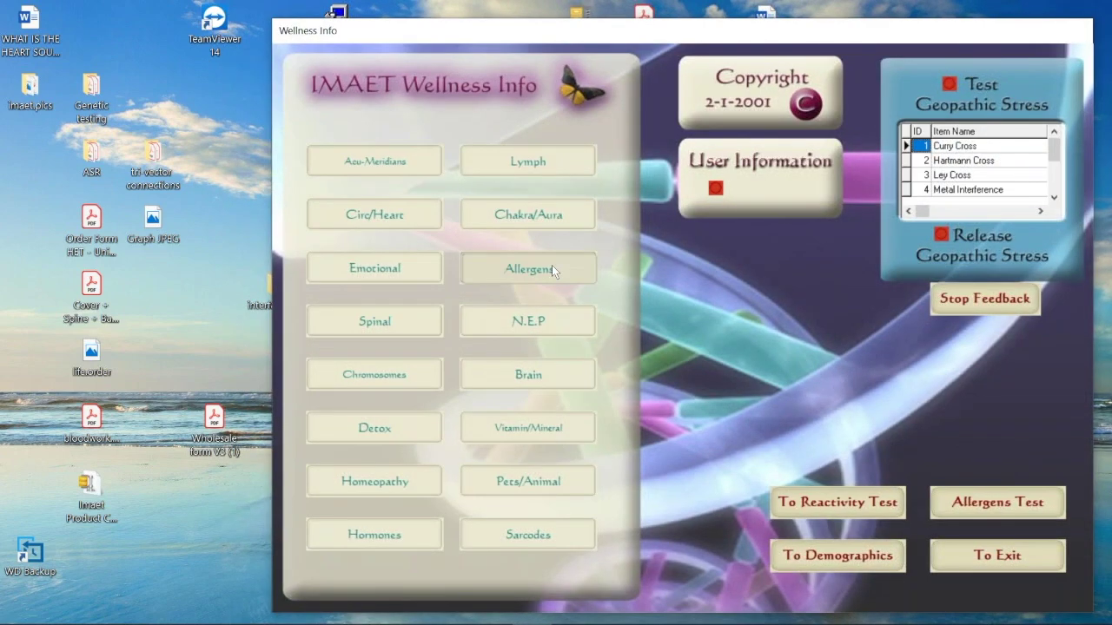
left_click(551, 269)
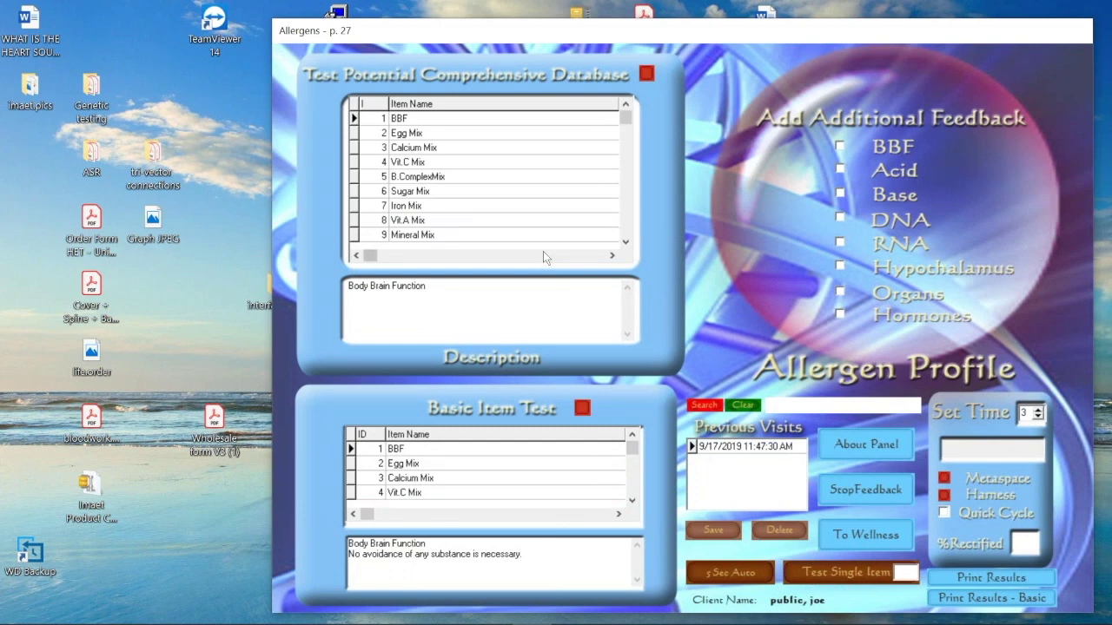
Add Iron Mix from the comprehensive database to the custom treatment data and close the treatment window
double_click(505, 192)
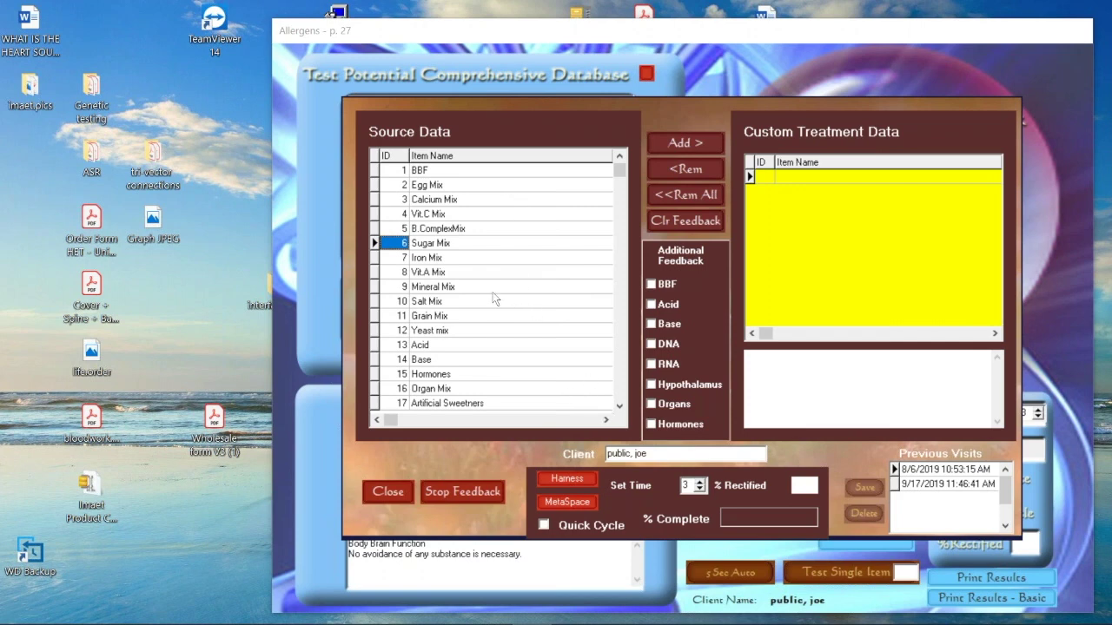
double_click(462, 258)
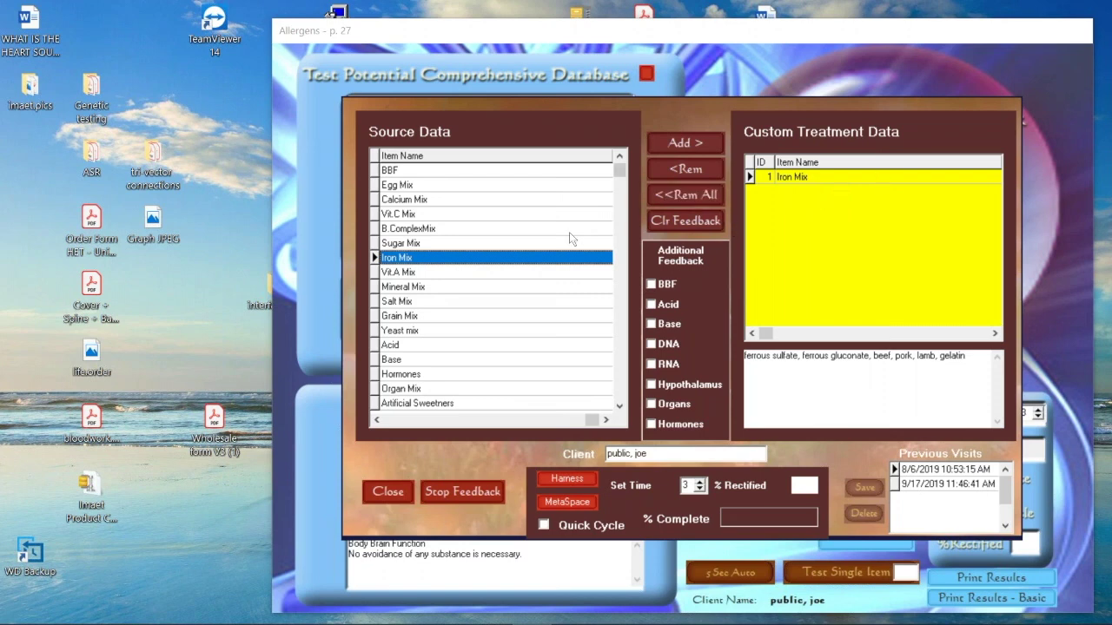
left_click(388, 491)
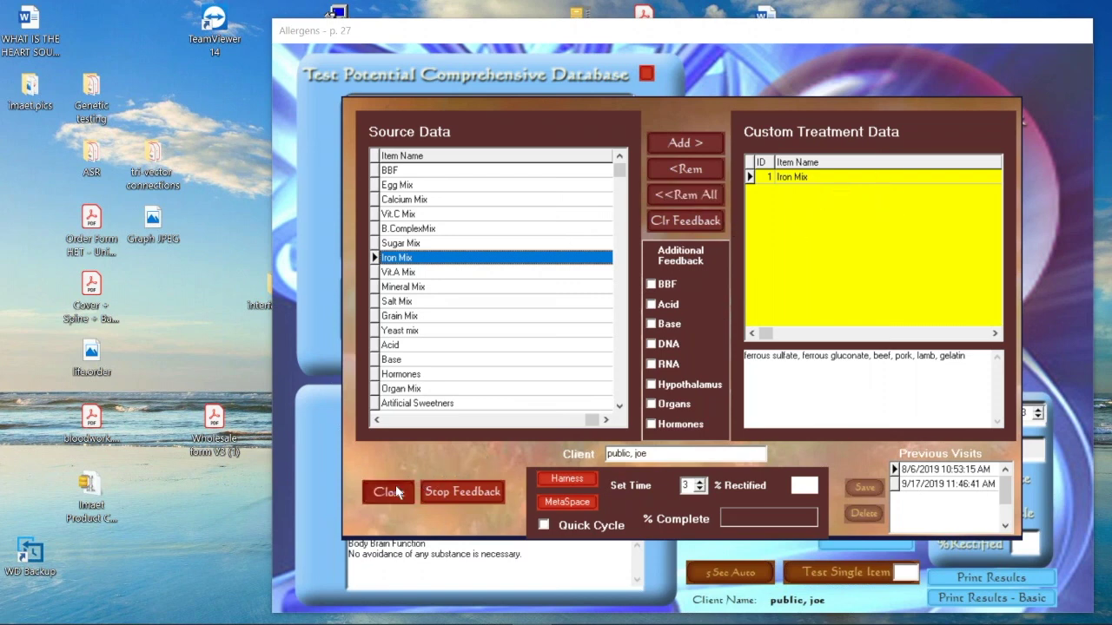
Search the comprehensive database for EBV and add Epstein Barr Virus (EBV) to the custom treatment data
left_click(778, 402)
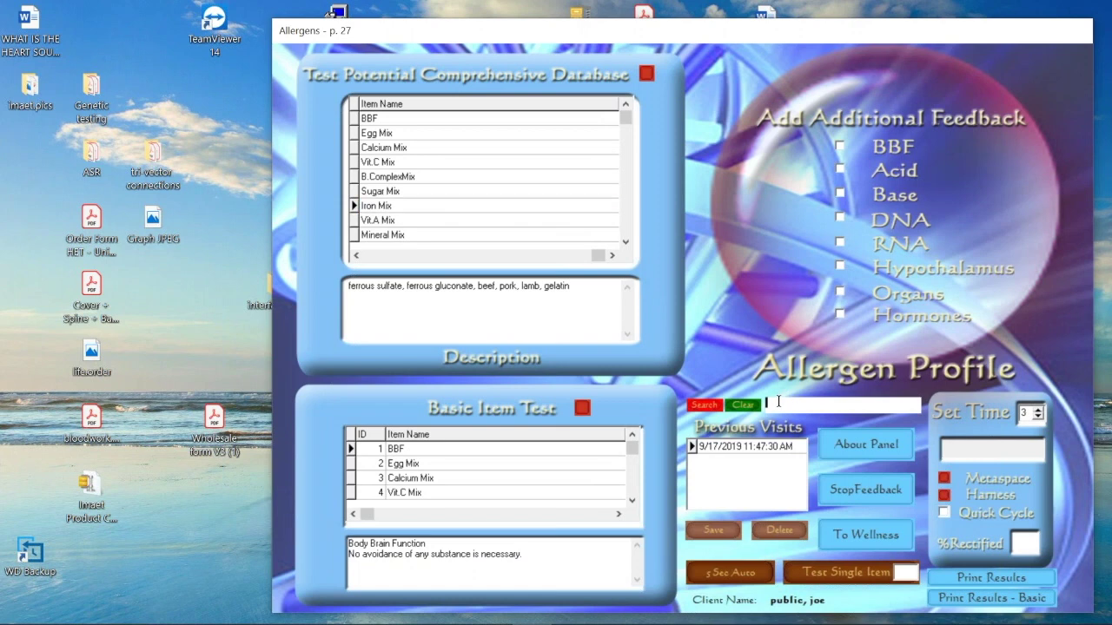
type("EBV")
left_click(702, 404)
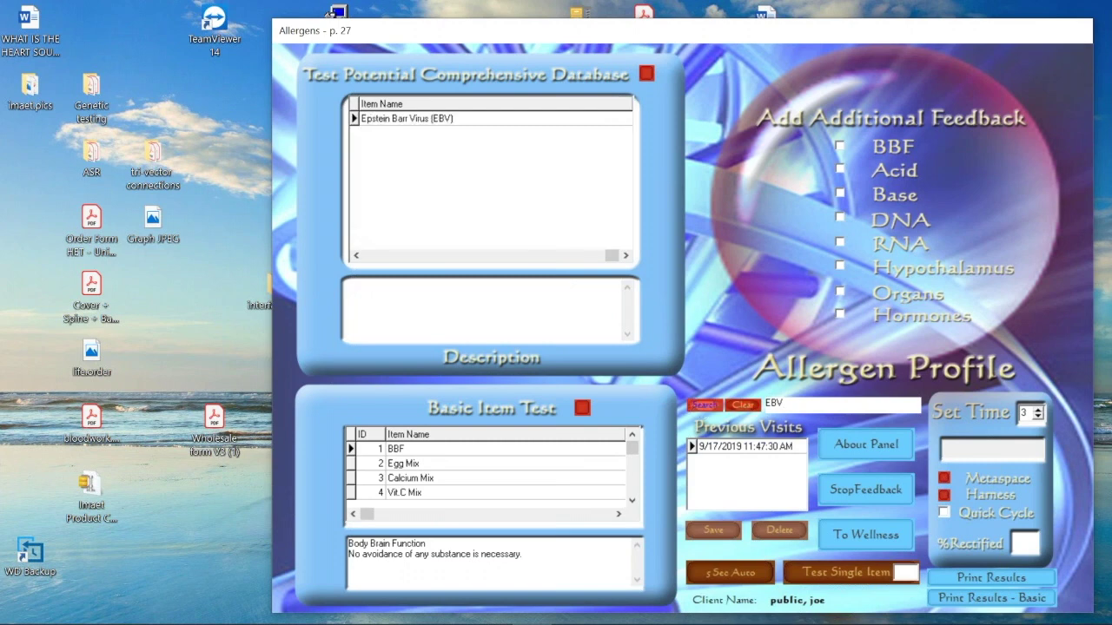
double_click(559, 183)
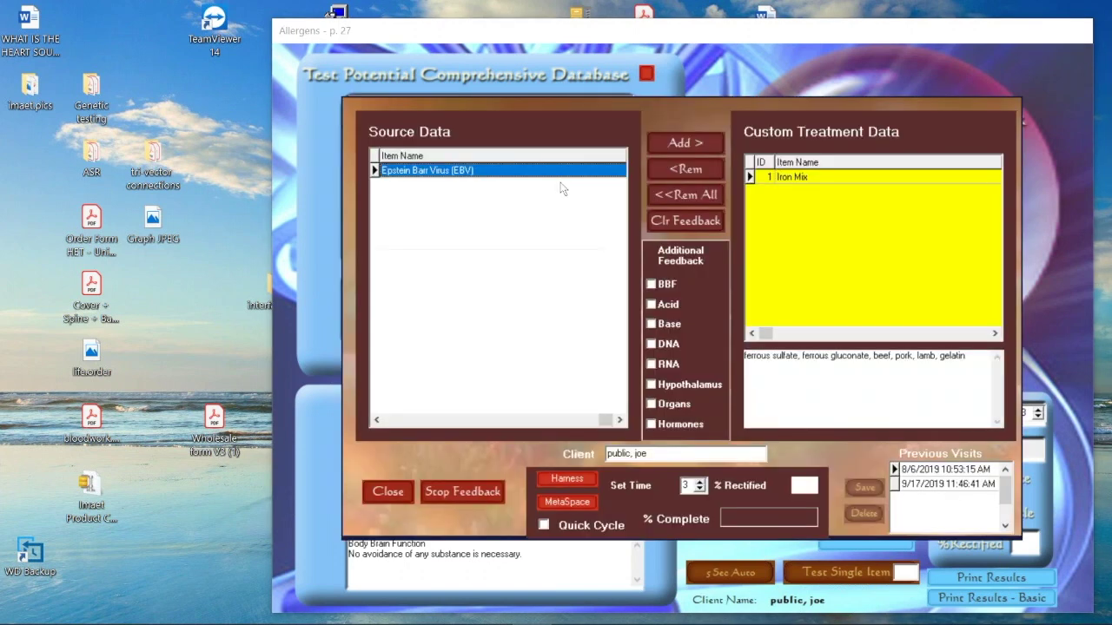
double_click(546, 172)
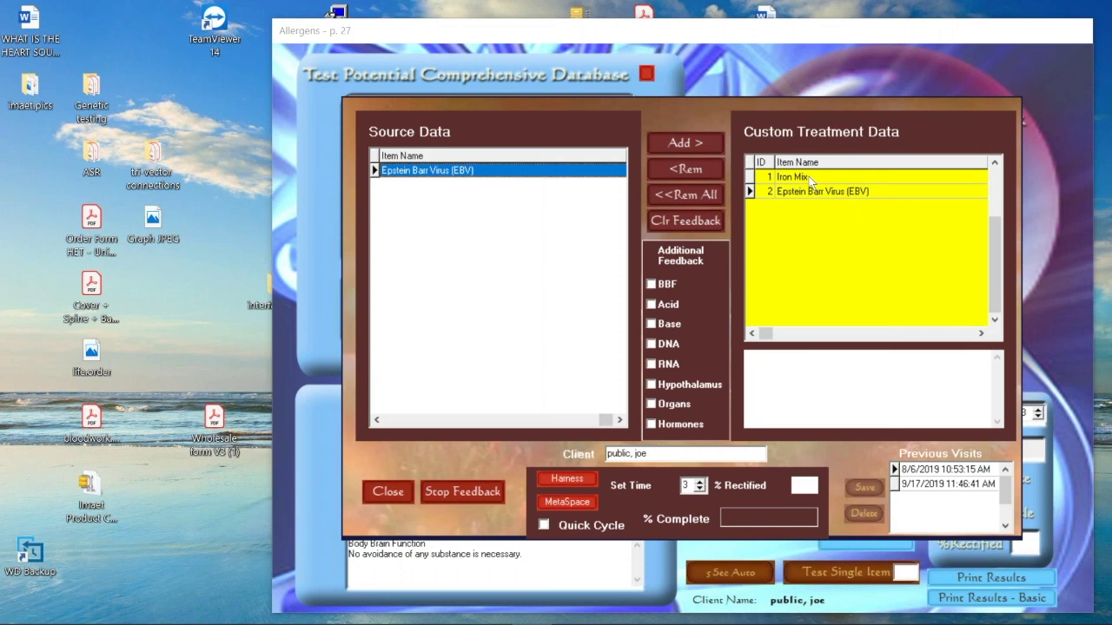
left_click(388, 491)
Search the comprehensive database for bartonella and add Bartonella Henselae, BAC10 to the custom treatment data
left_click(789, 403)
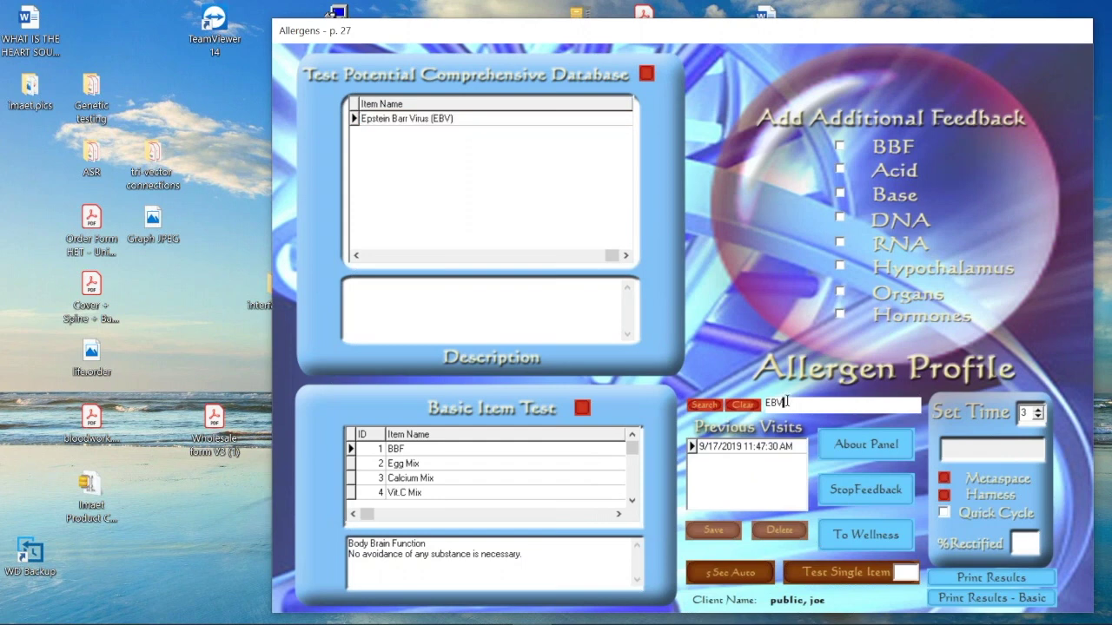
key("BackSpace")
key("BackSpace")
key("BackSpace")
type("bartonella")
key("Return")
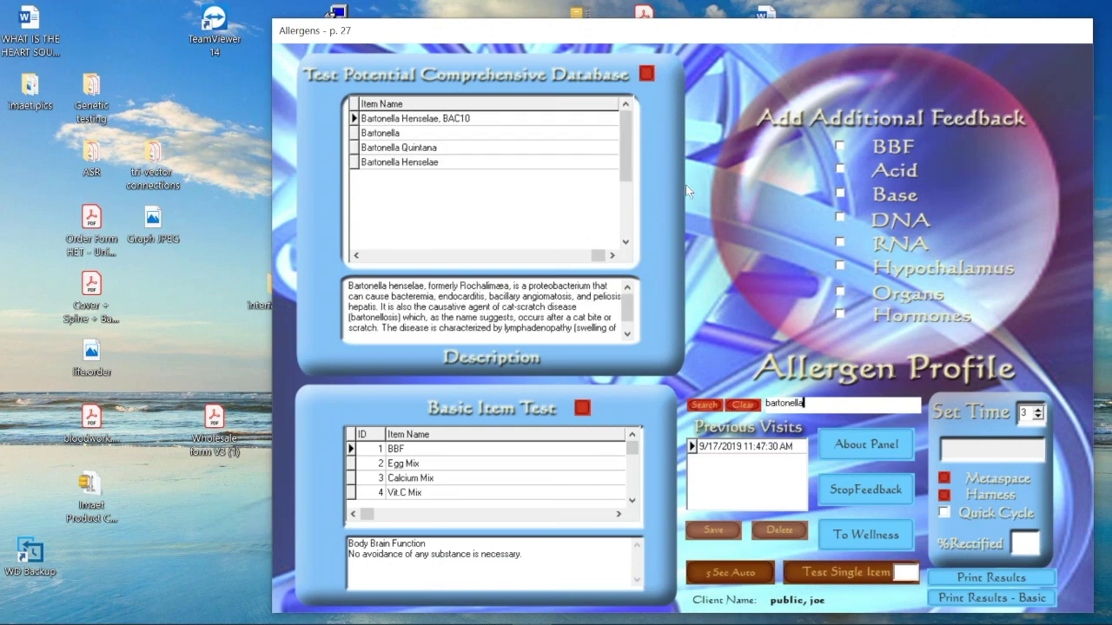
left_click(489, 185)
left_click(489, 185)
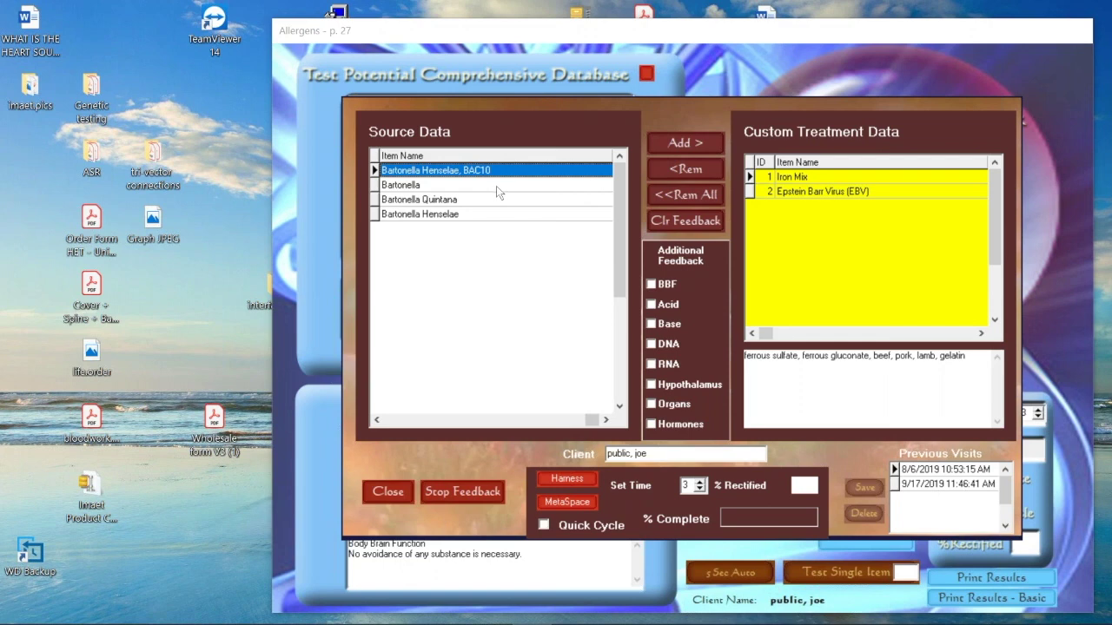
double_click(518, 179)
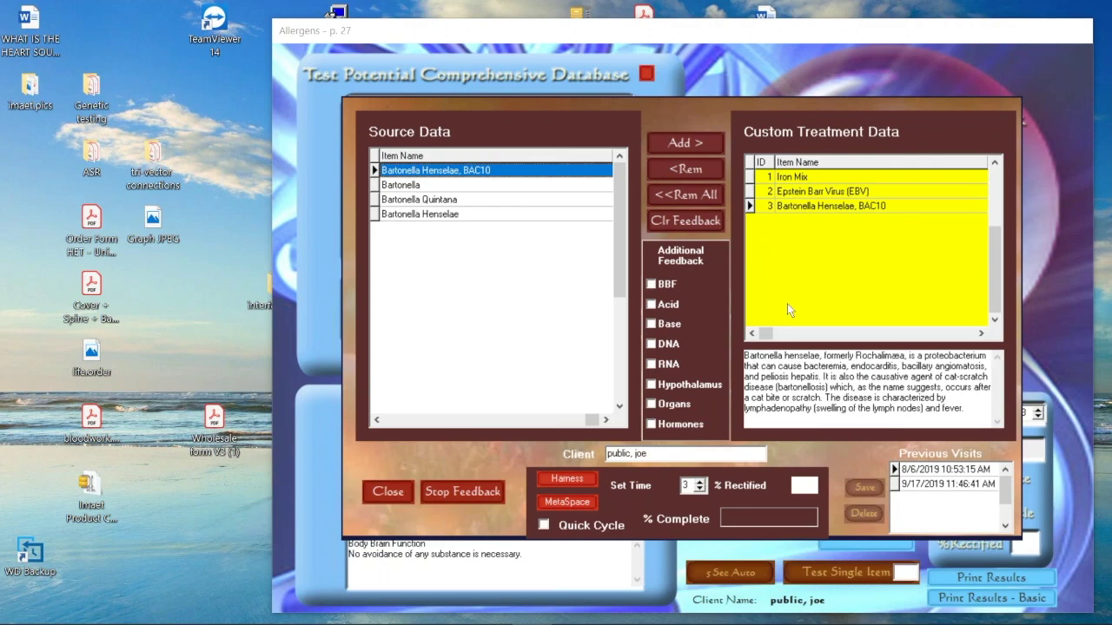
left_click(382, 497)
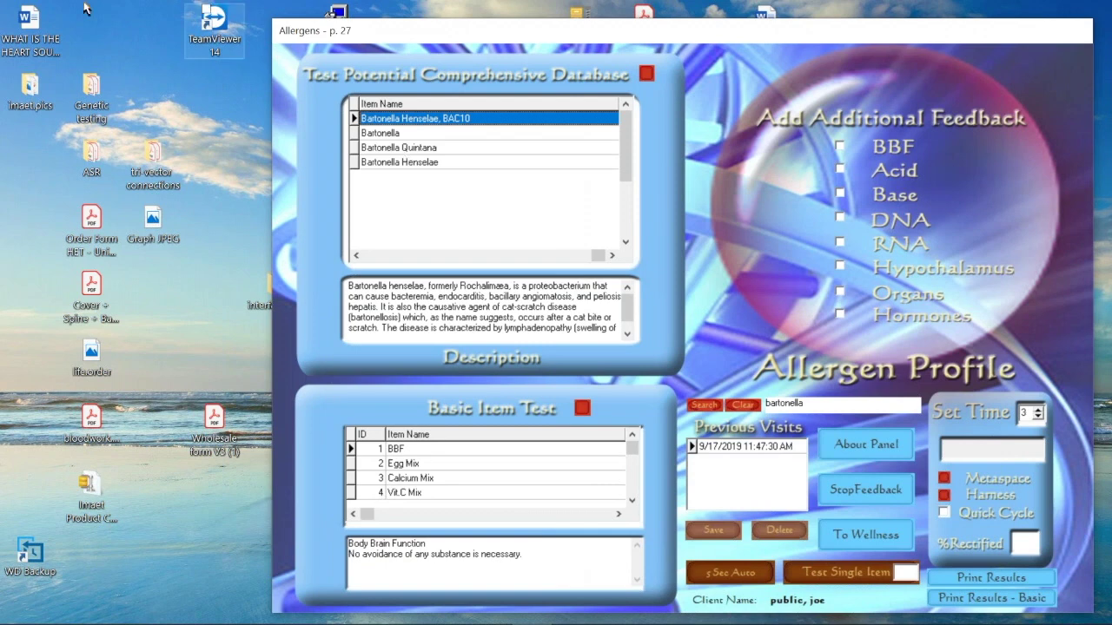
left_click(3, 9)
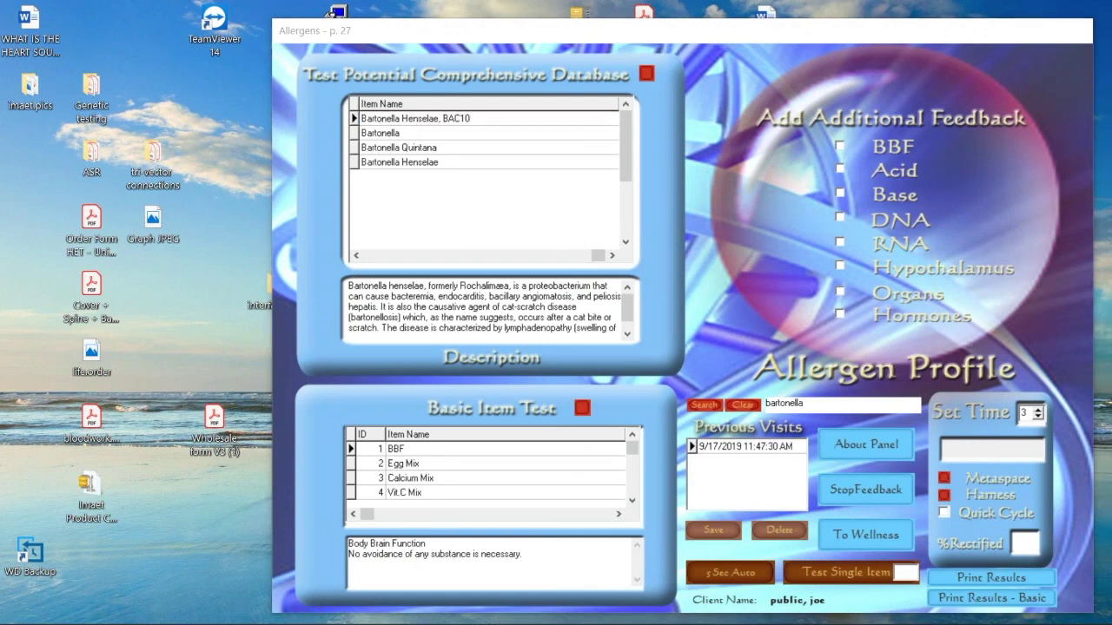
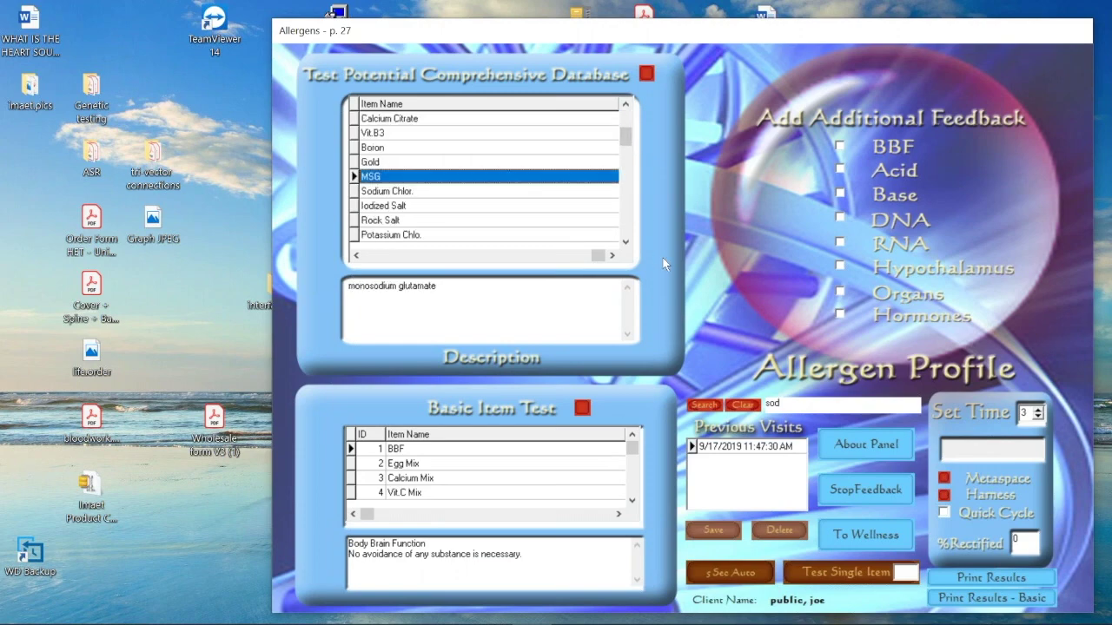
Look through the current search results, clear them and search the comprehensive database for sod2
left_click_drag(626, 243, 626, 224)
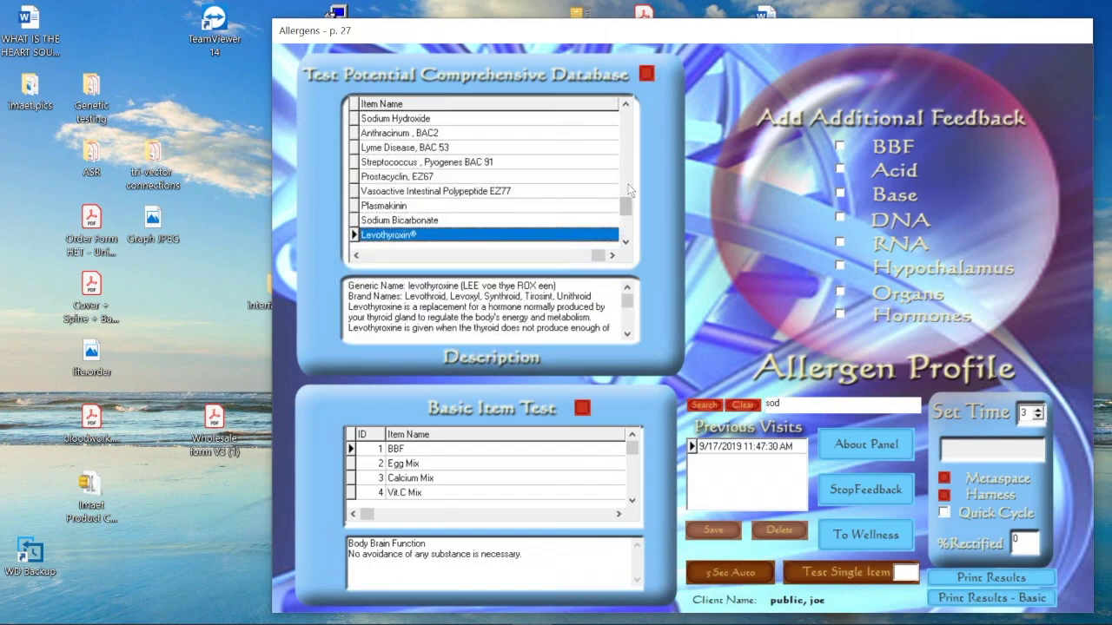
left_click_drag(627, 104, 629, 106)
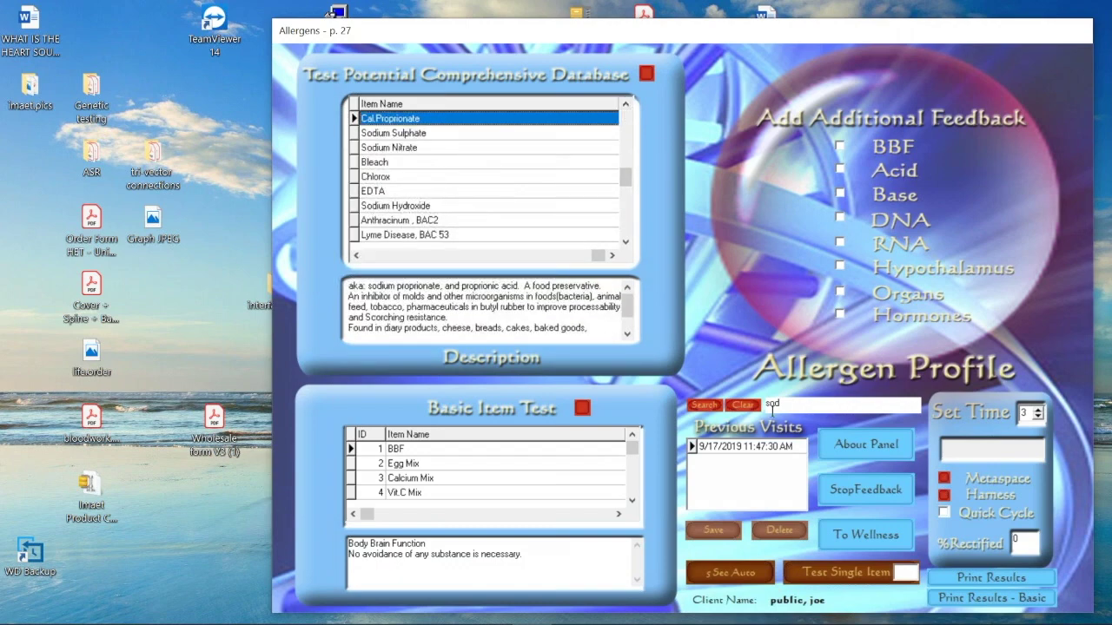
left_click(742, 406)
left_click(780, 405)
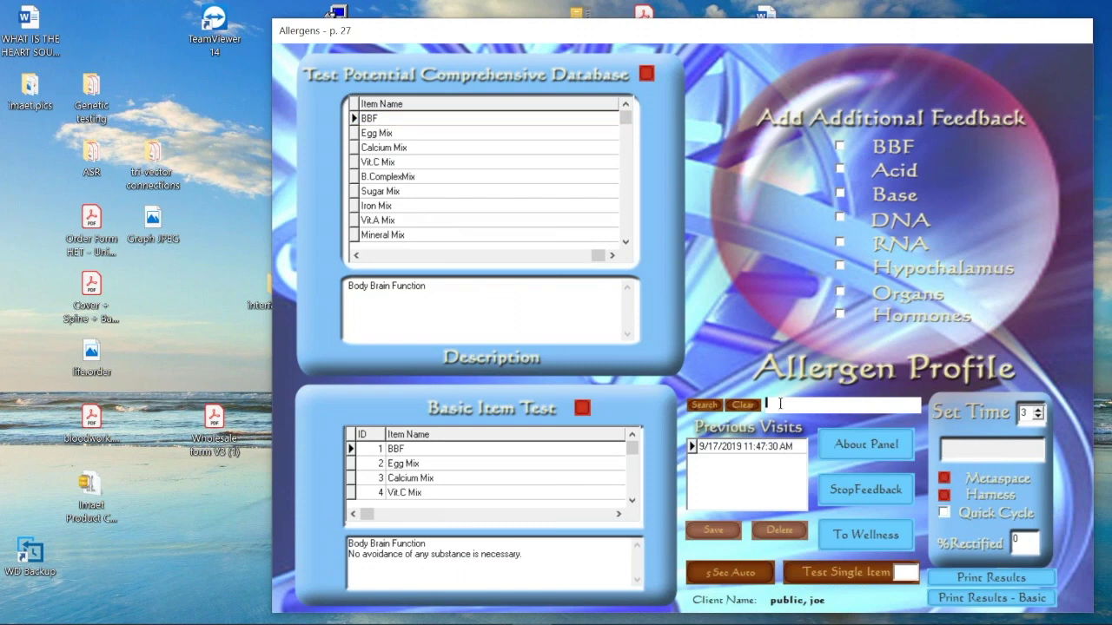
type("sod2")
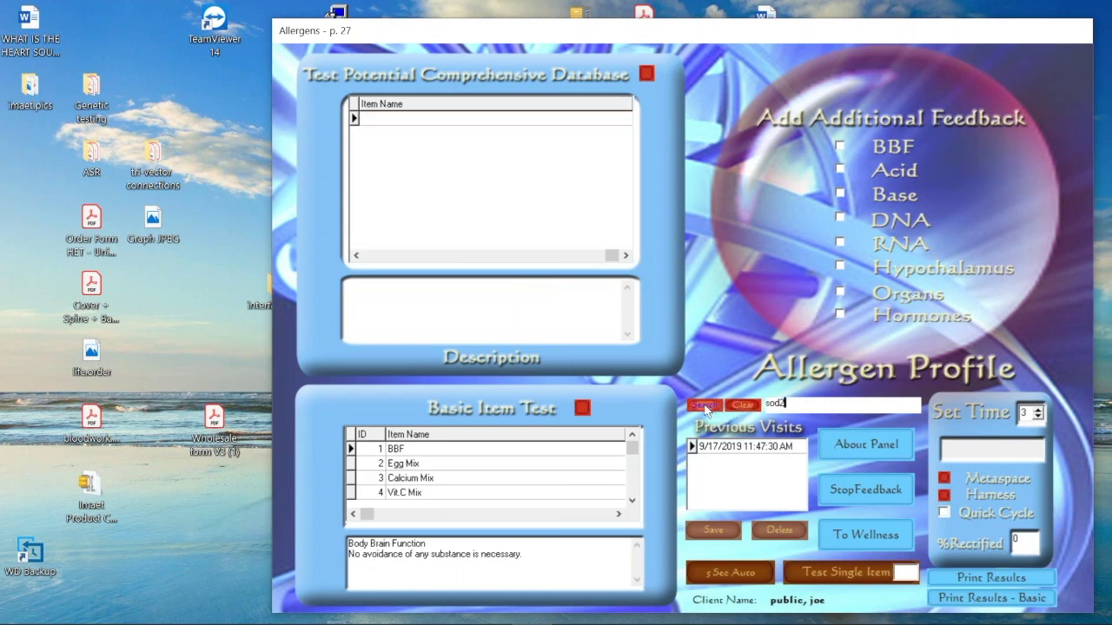
Clear the search and look up superoxide dysmutase in the comprehensive database
left_click(743, 405)
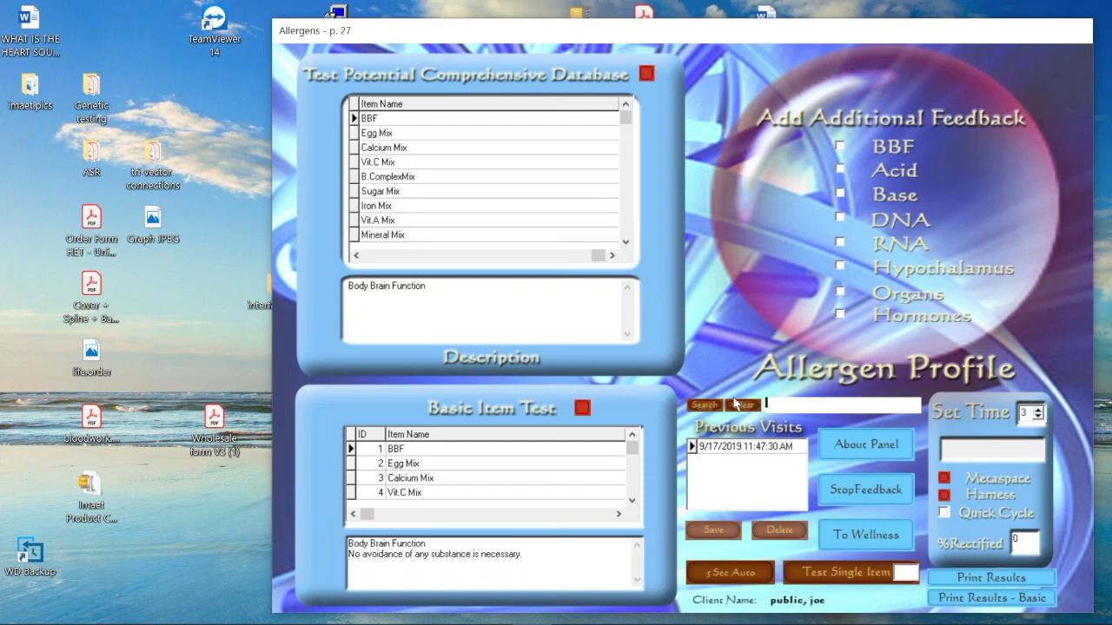
type("superoxide dysmutase")
key("Return")
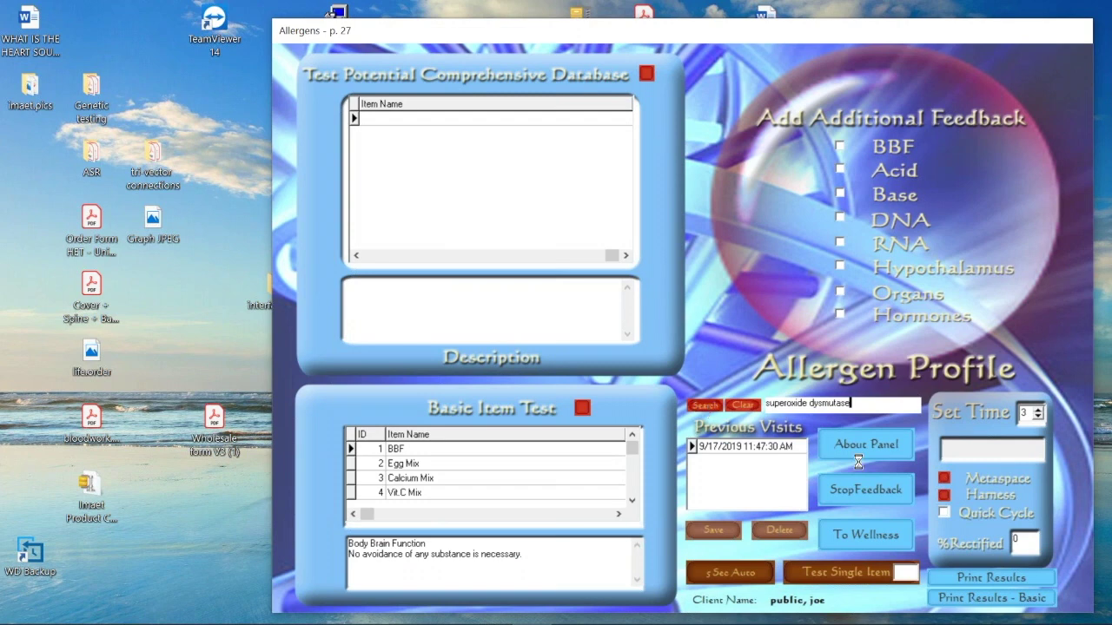
Replace the search term with sod and run the search in the comprehensive database
key("BackSpace")
key("BackSpace")
key("BackSpace")
key("BackSpace")
key("BackSpace")
key("BackSpace")
key("BackSpace")
key("BackSpace")
key("BackSpace")
key("BackSpace")
key("BackSpace")
key("BackSpace")
key("BackSpace")
key("BackSpace")
key("BackSpace")
key("BackSpace")
key("BackSpace")
key("BackSpace")
key("BackSpace")
key("BackSpace")
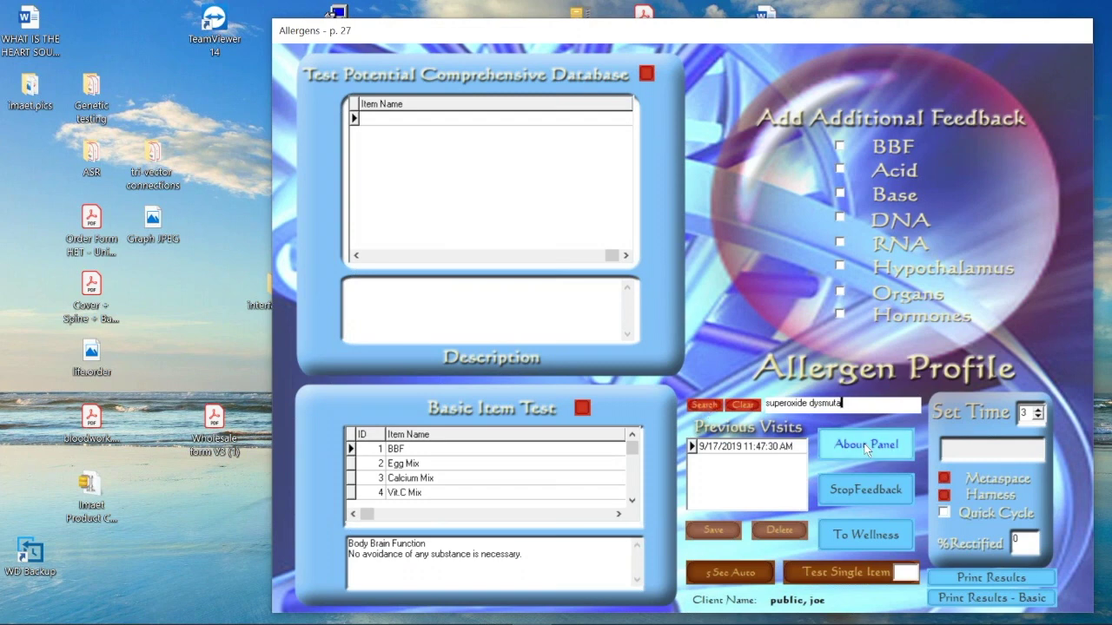
type("sod")
key("Return")
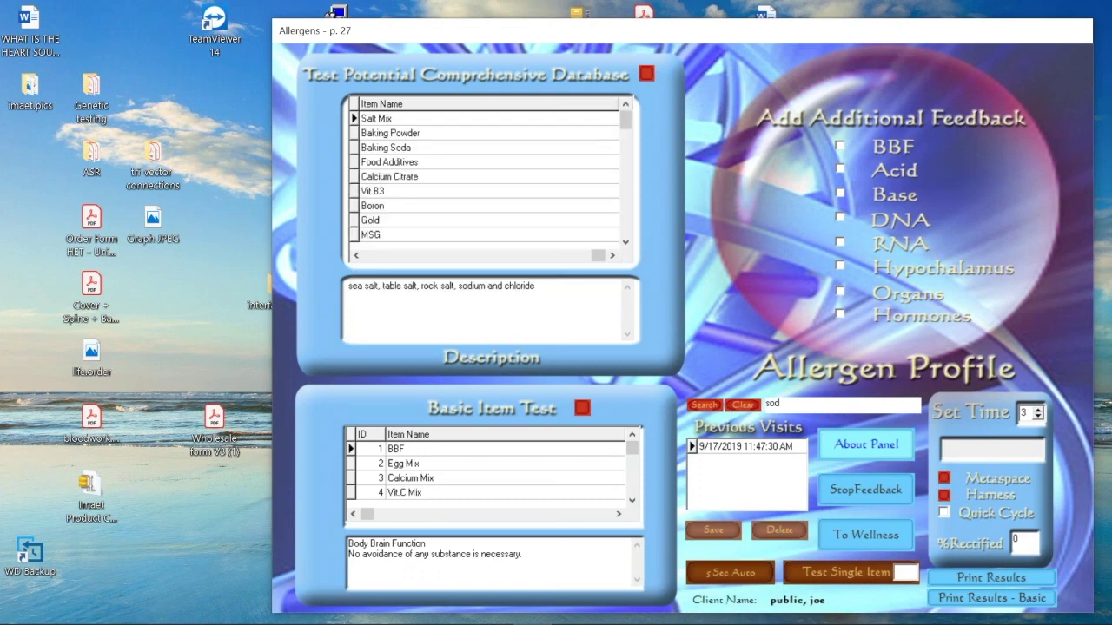
Examine the items and descriptions in the sod search results from Salt Mix through Pro-Opiomelanocortin, then return to the list's beginning
left_click(627, 242)
left_click(627, 242)
left_click(628, 242)
left_click(628, 243)
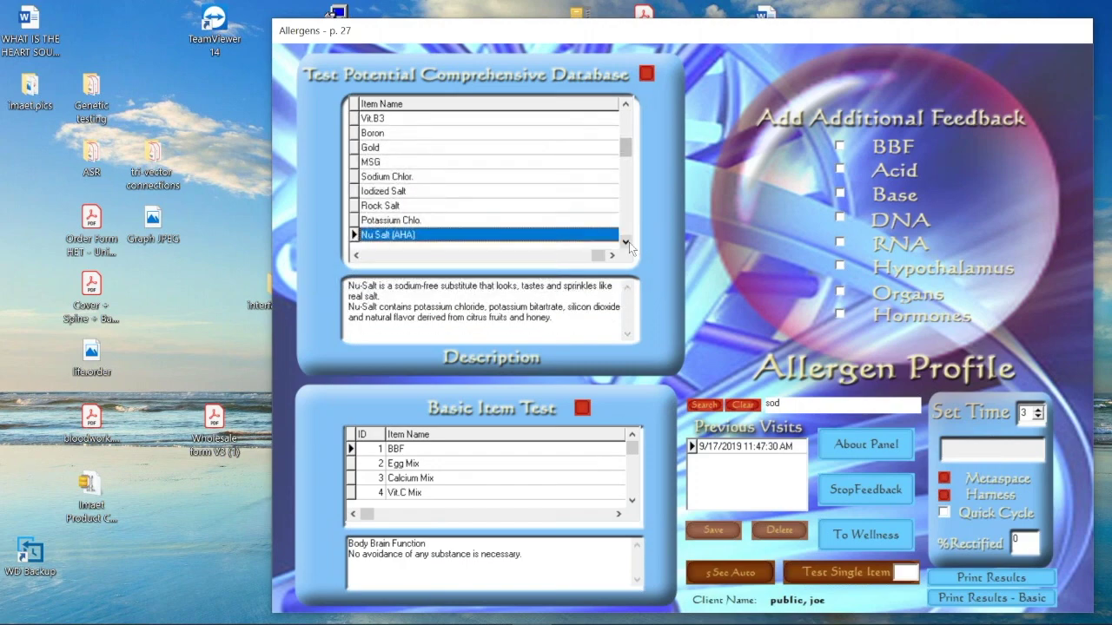
left_click(627, 242)
left_click(627, 242)
left_click(628, 242)
left_click(627, 242)
left_click(627, 242)
left_click(627, 242)
left_click(627, 242)
left_click(627, 243)
left_click(627, 243)
left_click(627, 242)
left_click(627, 242)
left_click(628, 242)
left_click(627, 242)
left_click(628, 243)
left_click(627, 242)
left_click(627, 243)
left_click(627, 243)
left_click(628, 242)
left_click(625, 242)
left_click(626, 243)
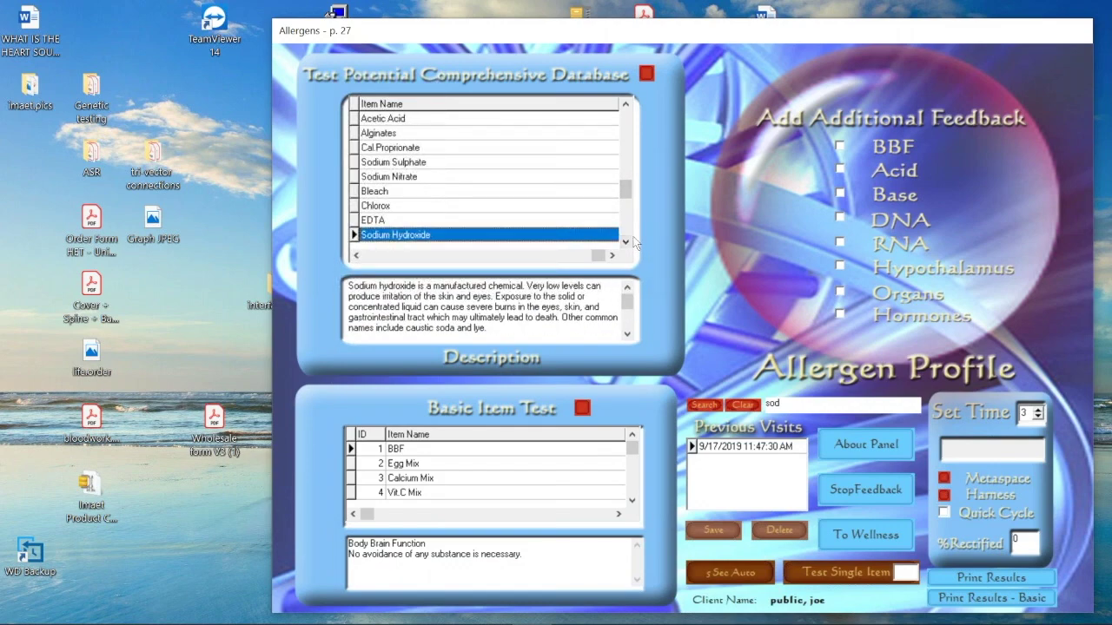
left_click(625, 243)
left_click(625, 242)
left_click(626, 243)
left_click(625, 242)
left_click(625, 243)
left_click(625, 243)
left_click(625, 242)
left_click(626, 243)
left_click(626, 242)
left_click(625, 243)
left_click(625, 242)
left_click(625, 242)
left_click(626, 243)
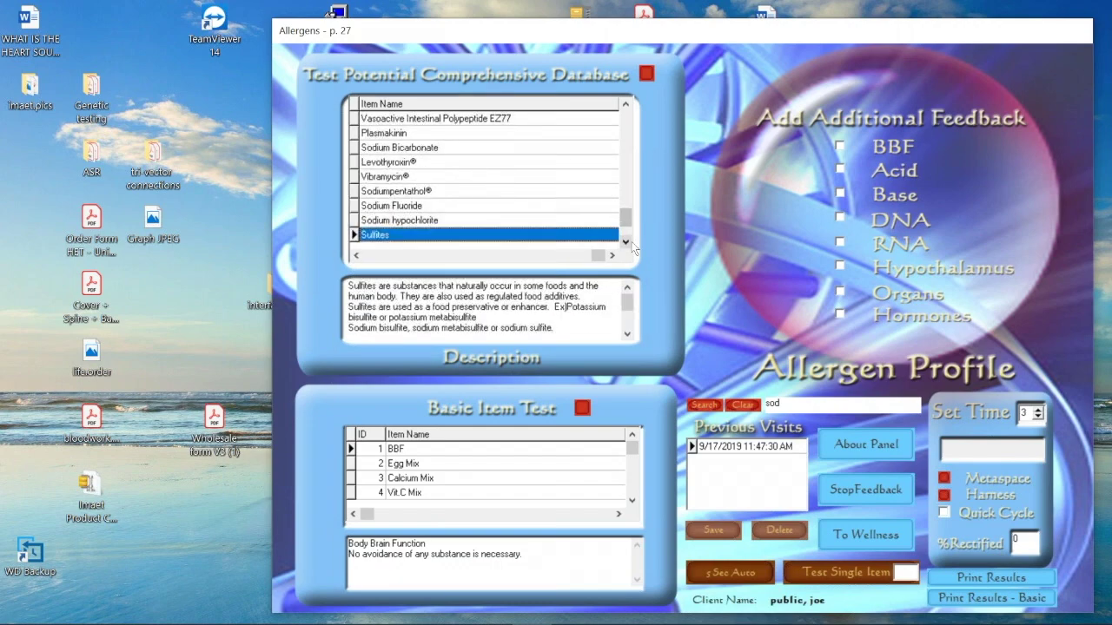
left_click(626, 242)
left_click(629, 244)
left_click(629, 244)
left_click(629, 244)
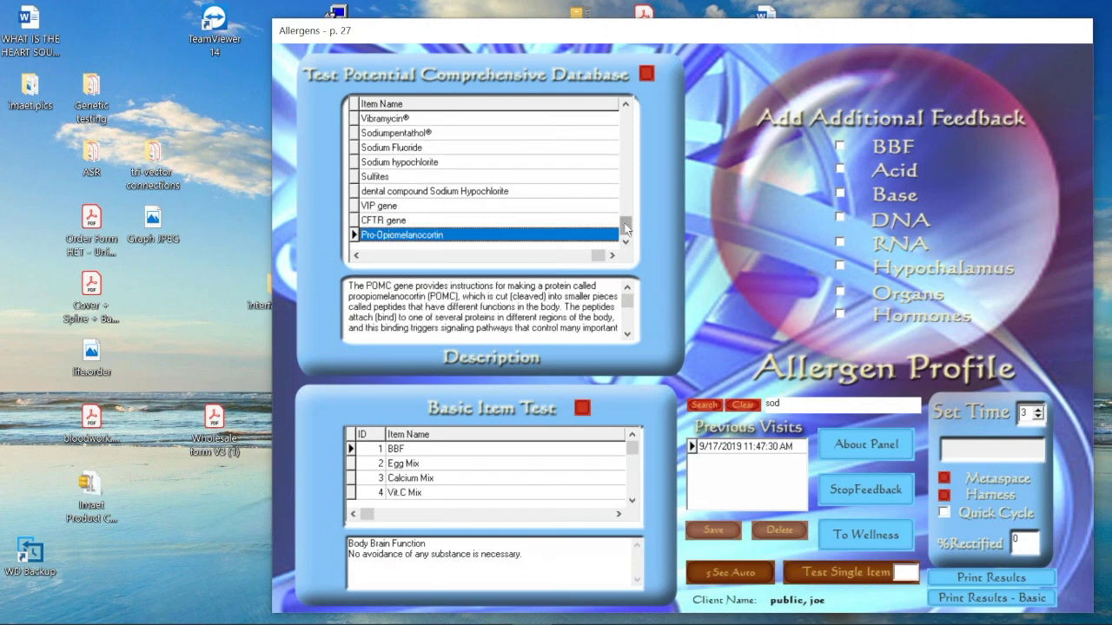
left_click_drag(625, 228, 629, 106)
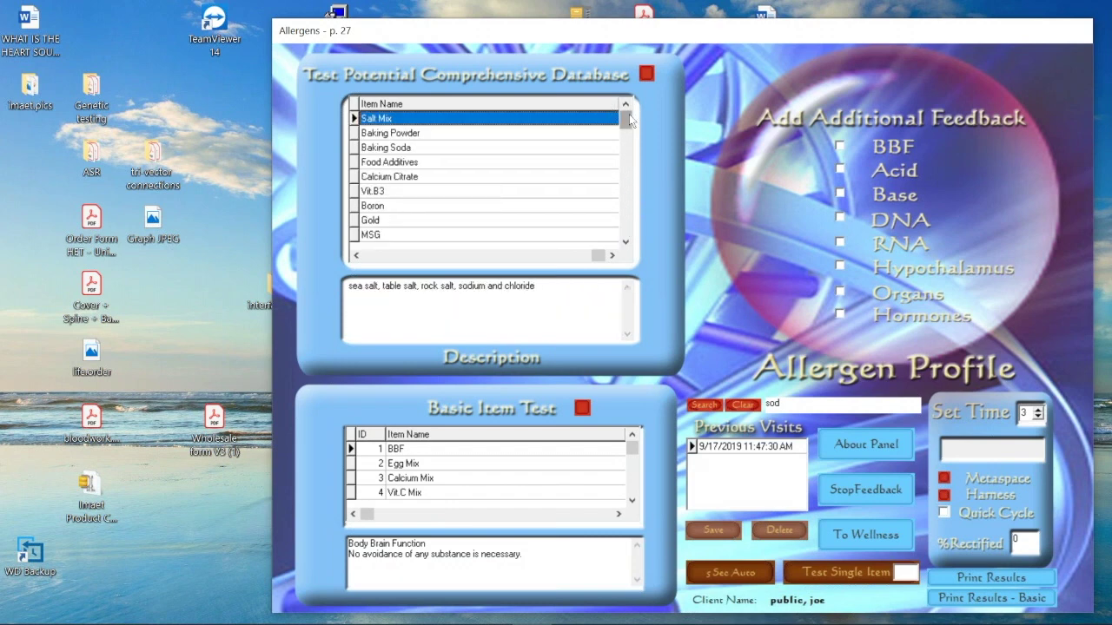